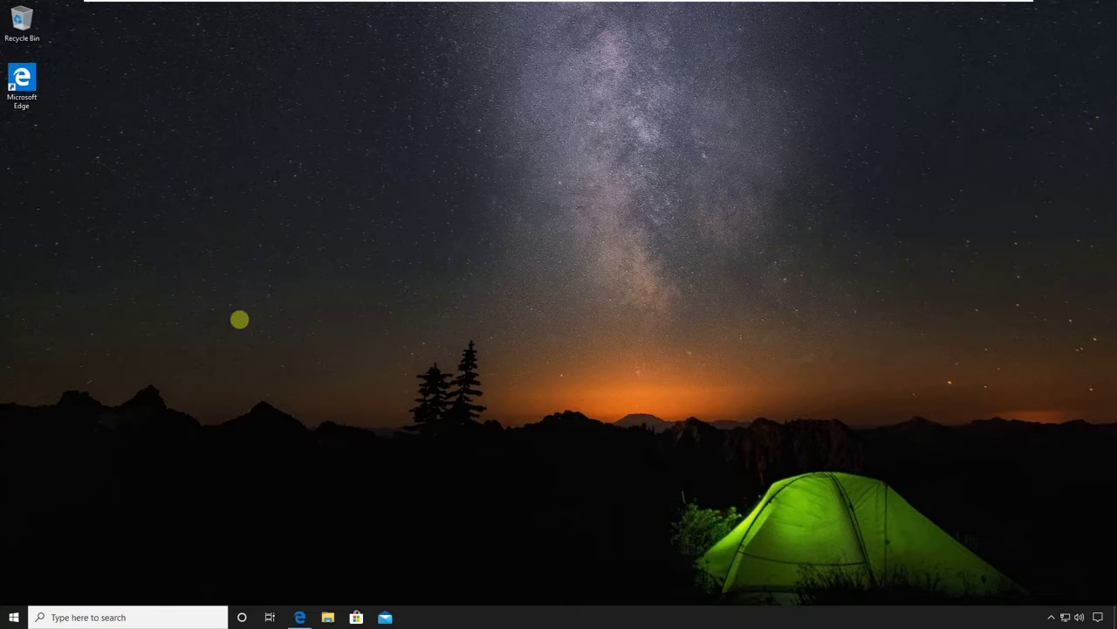
# Open Microsoft Edge and load google.com
pyautogui.click(299, 617)
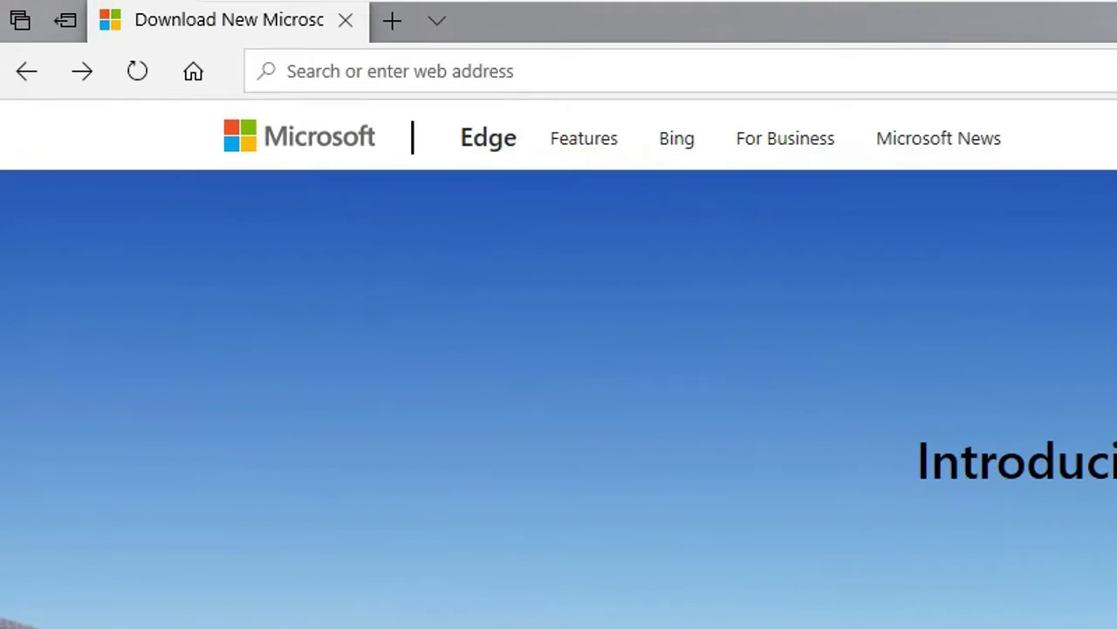
pyautogui.click(1107, 73)
pyautogui.write('g')
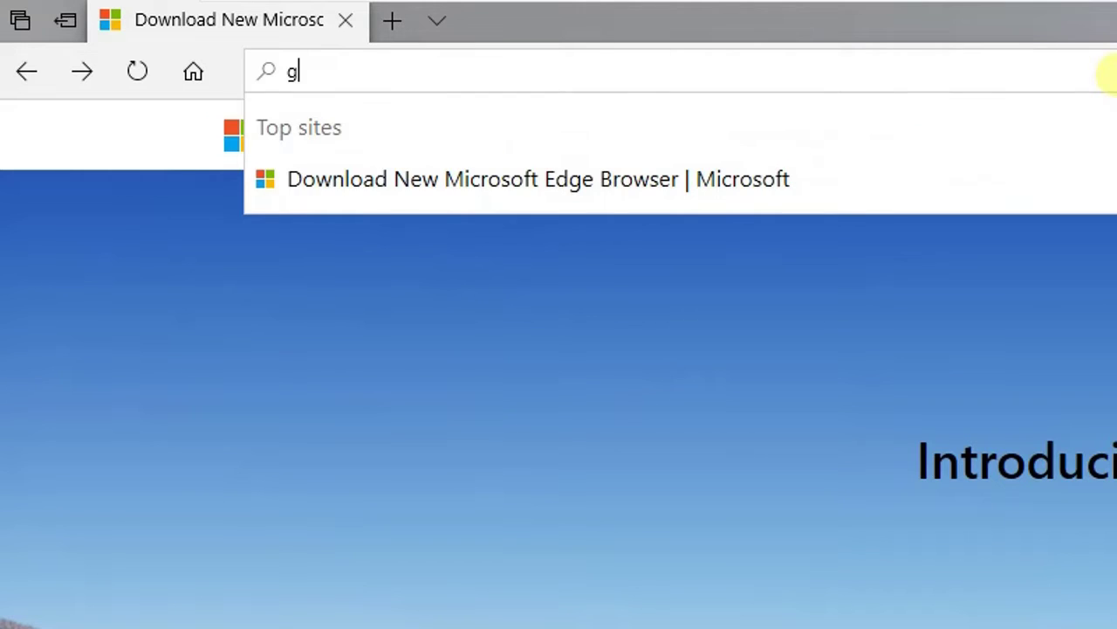
pyautogui.write('oogle.com')
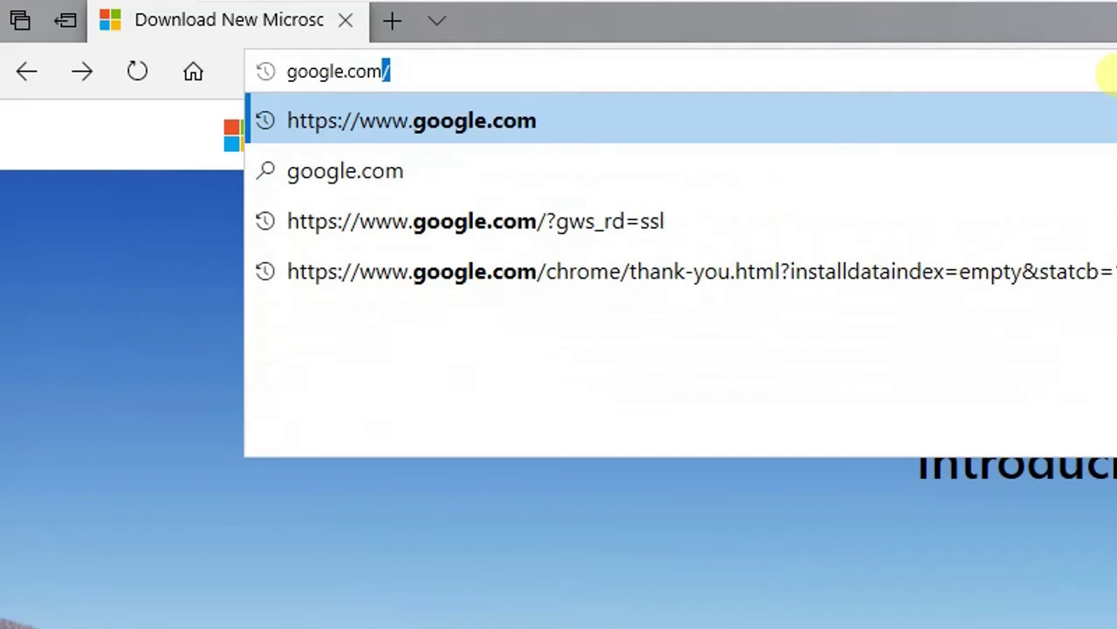
pyautogui.press('Return')
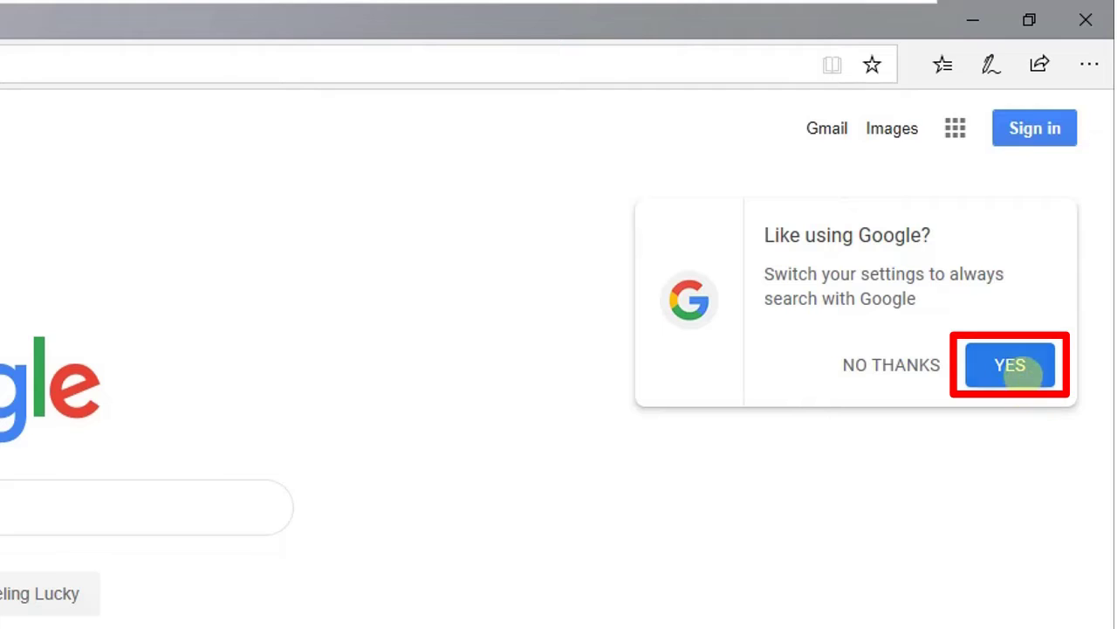
# Accept Google's offer to switch search settings, follow it to the Chrome download page and save ChromeSetup.exe
pyautogui.click(1013, 370)
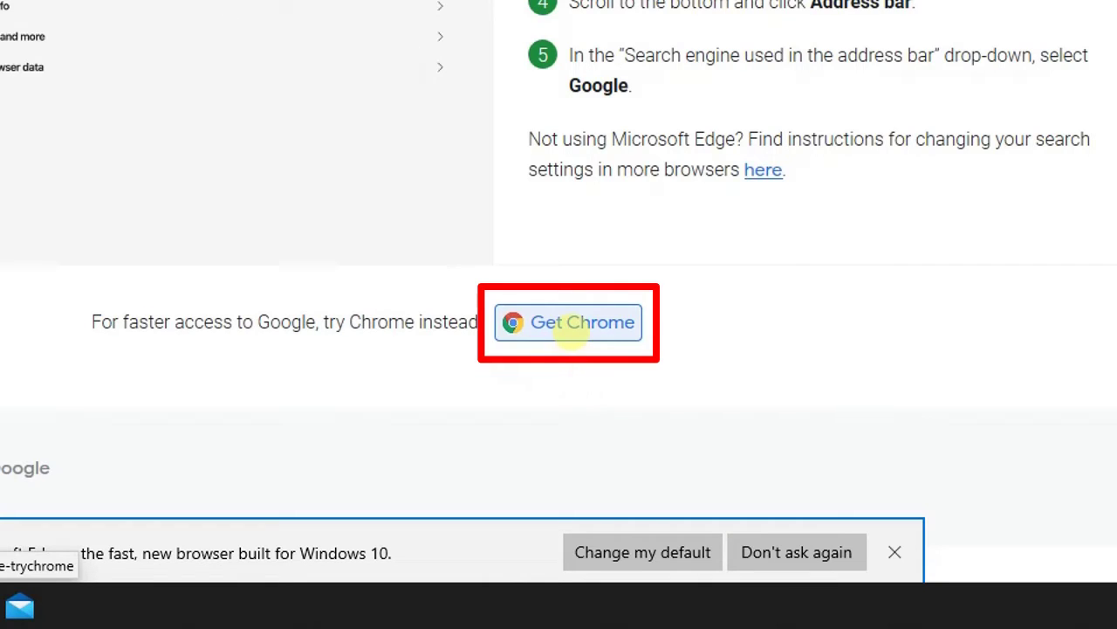
pyautogui.click(569, 333)
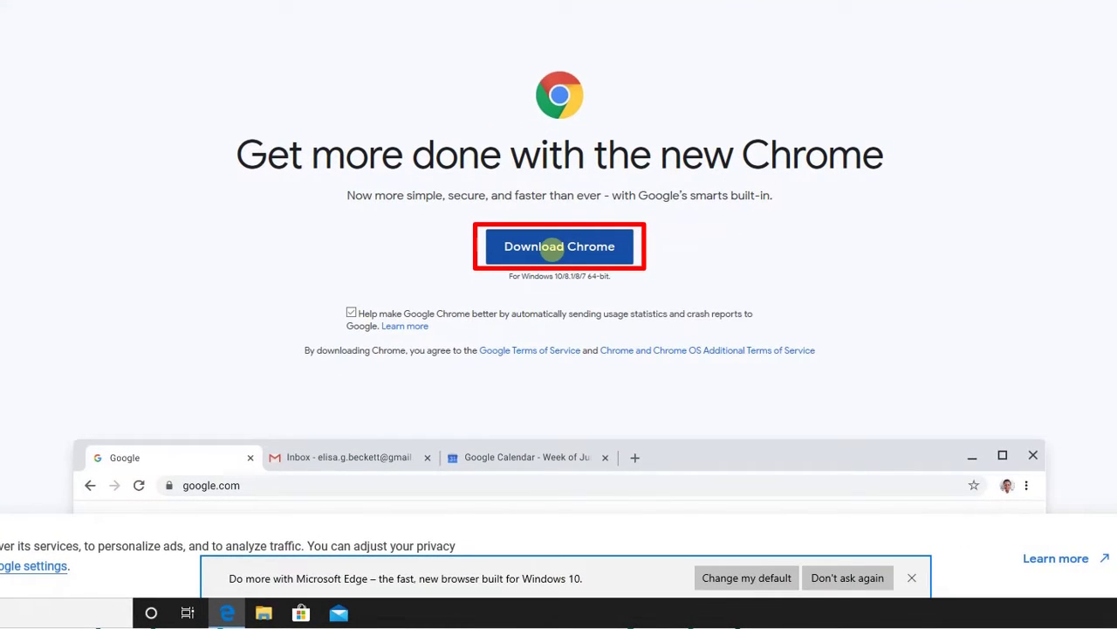
pyautogui.click(553, 246)
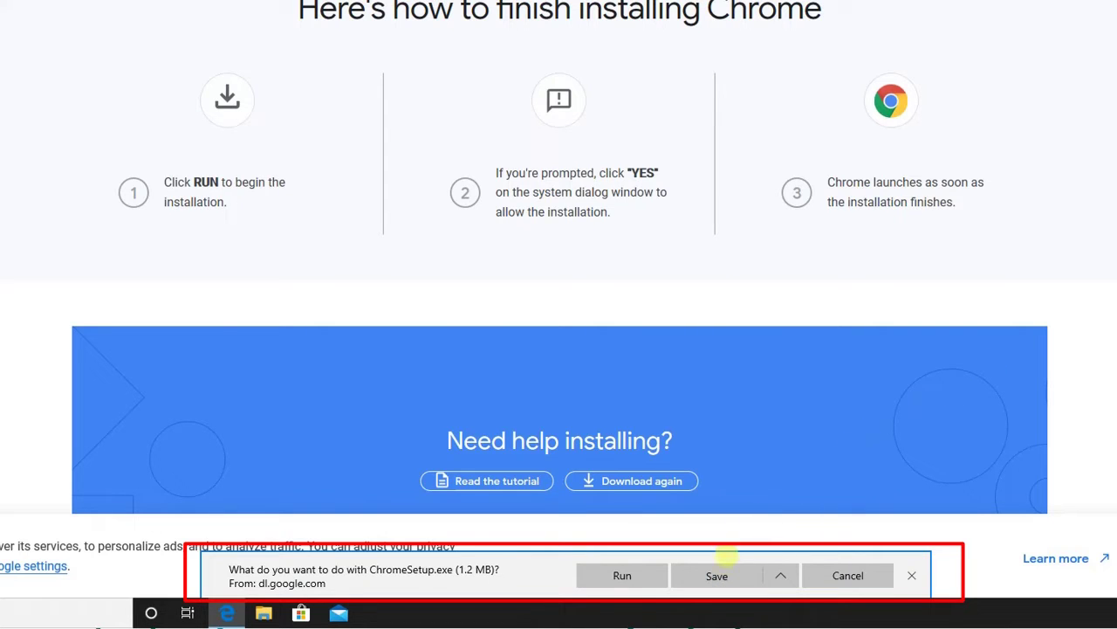
pyautogui.click(716, 575)
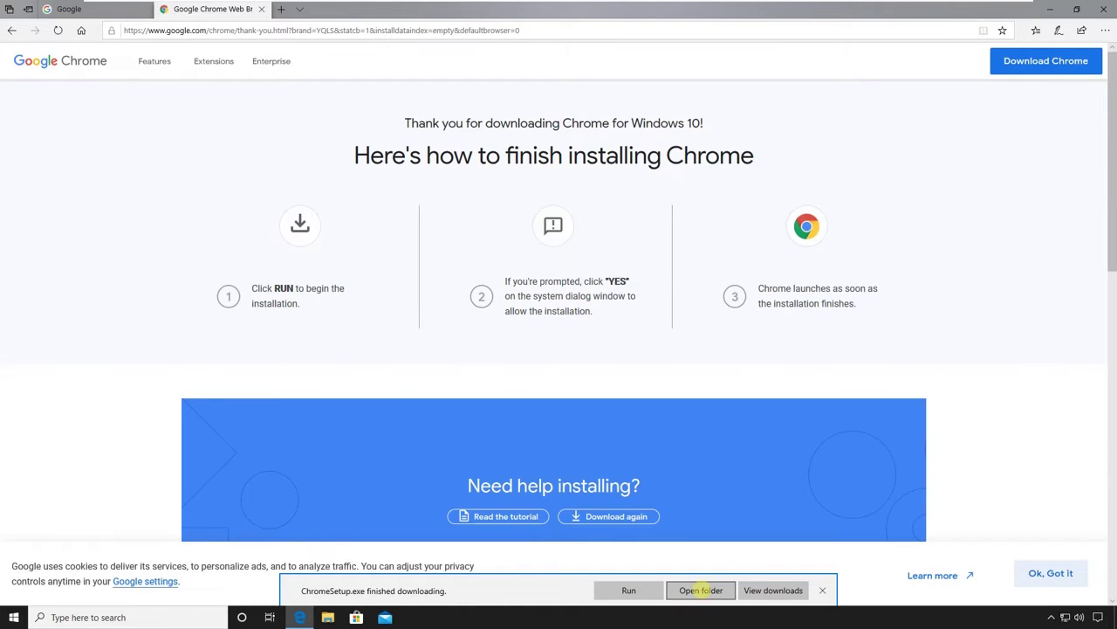
# Launch ChromeSetup from the download folder, allow it to make changes to the device, and minimize the folder window
pyautogui.click(701, 590)
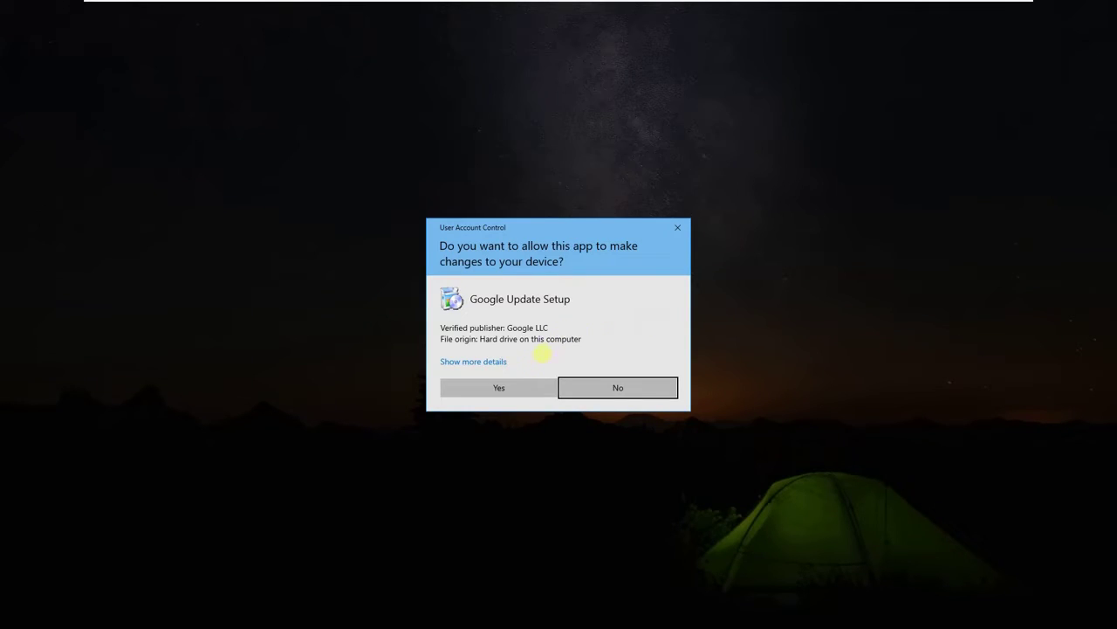
pyautogui.click(517, 388)
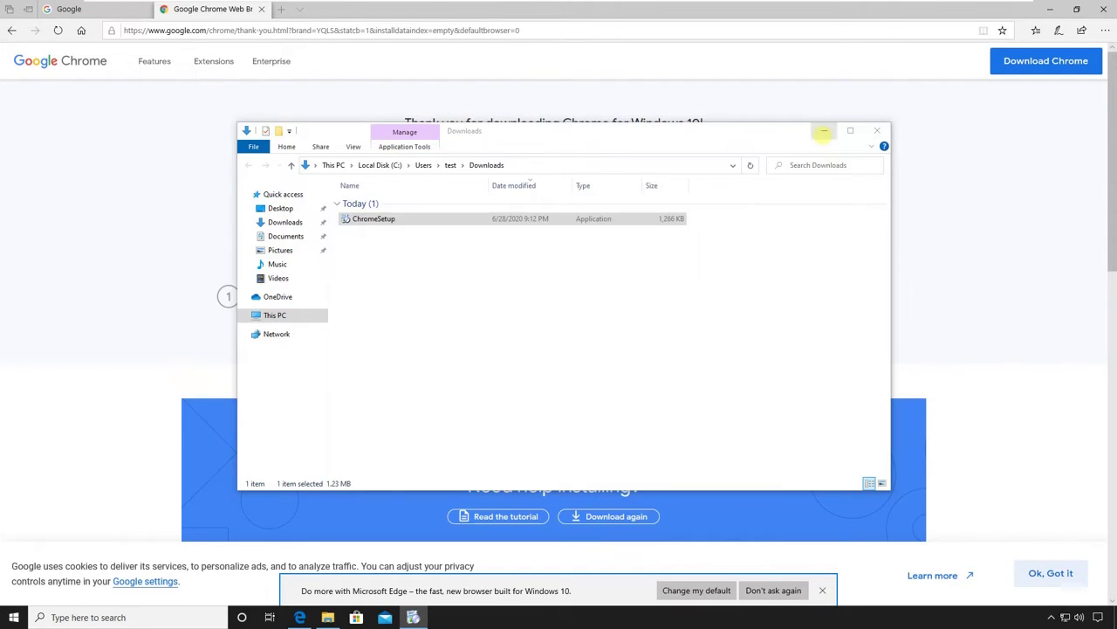
pyautogui.click(824, 131)
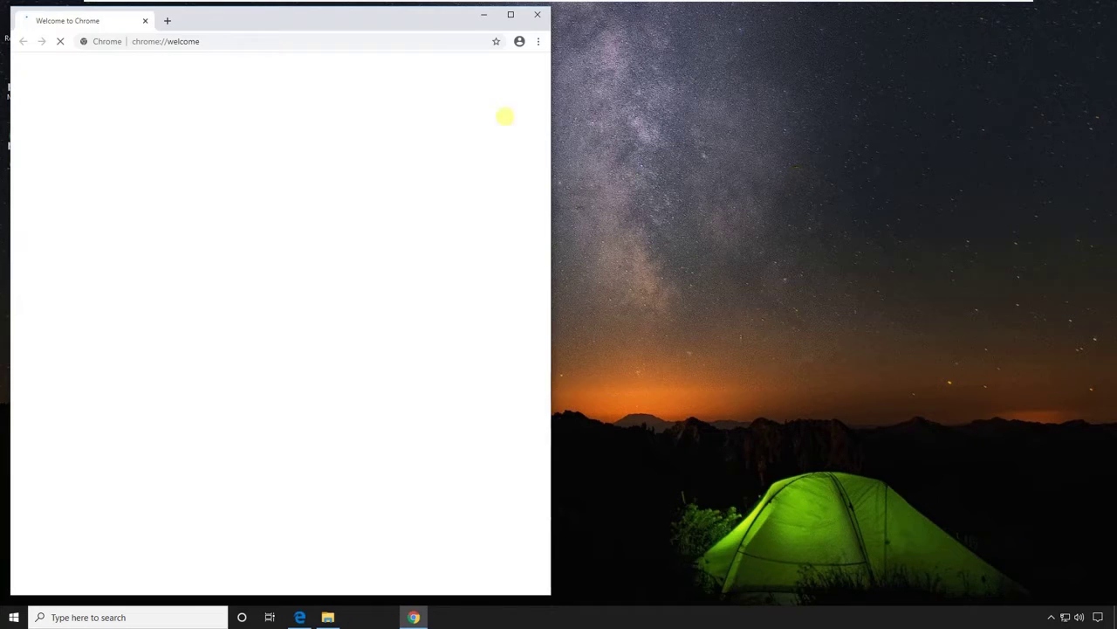
# Maximize the newly opened Chrome window and load google.com in place of the welcome page
pyautogui.moveTo(341, 15); pyautogui.dragTo(532, 24)
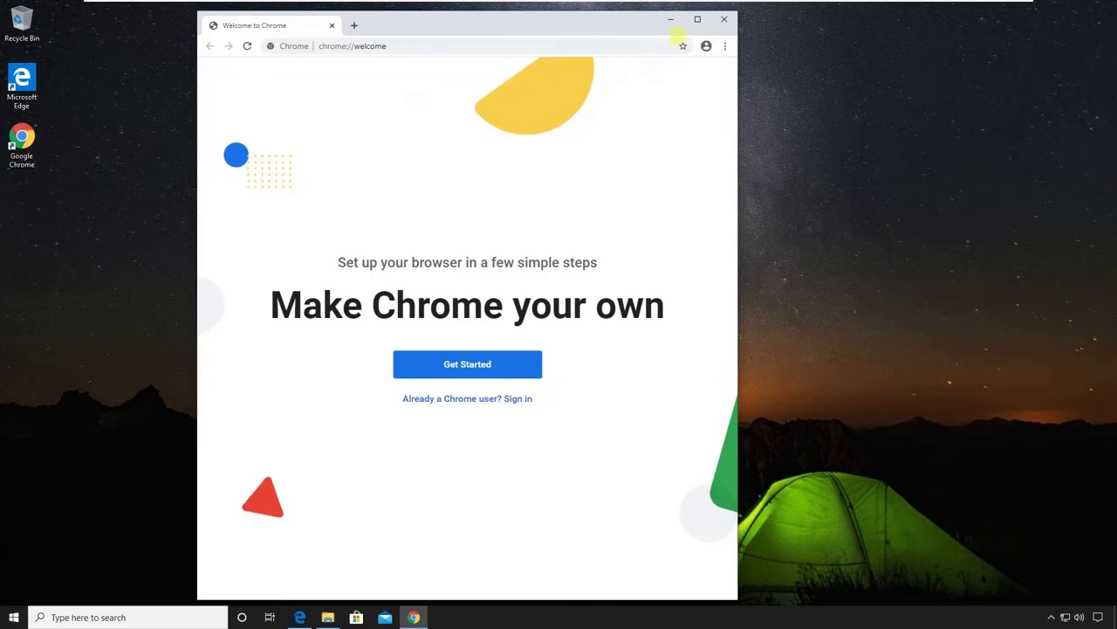
pyautogui.click(696, 19)
pyautogui.click(637, 30)
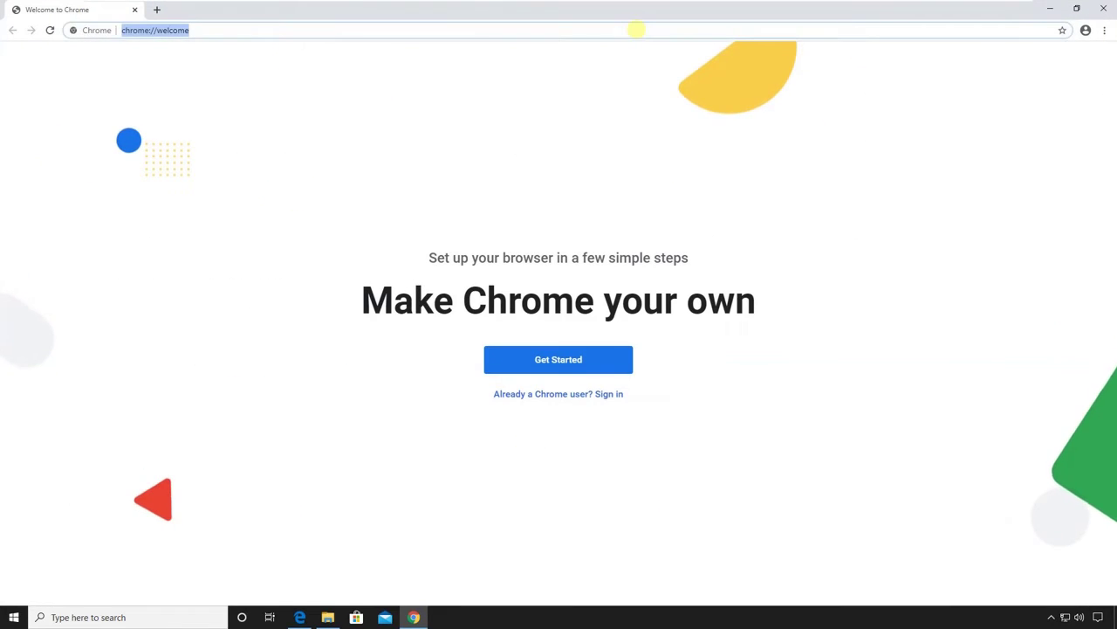
pyautogui.press('BackSpace')
pyautogui.write('google.com')
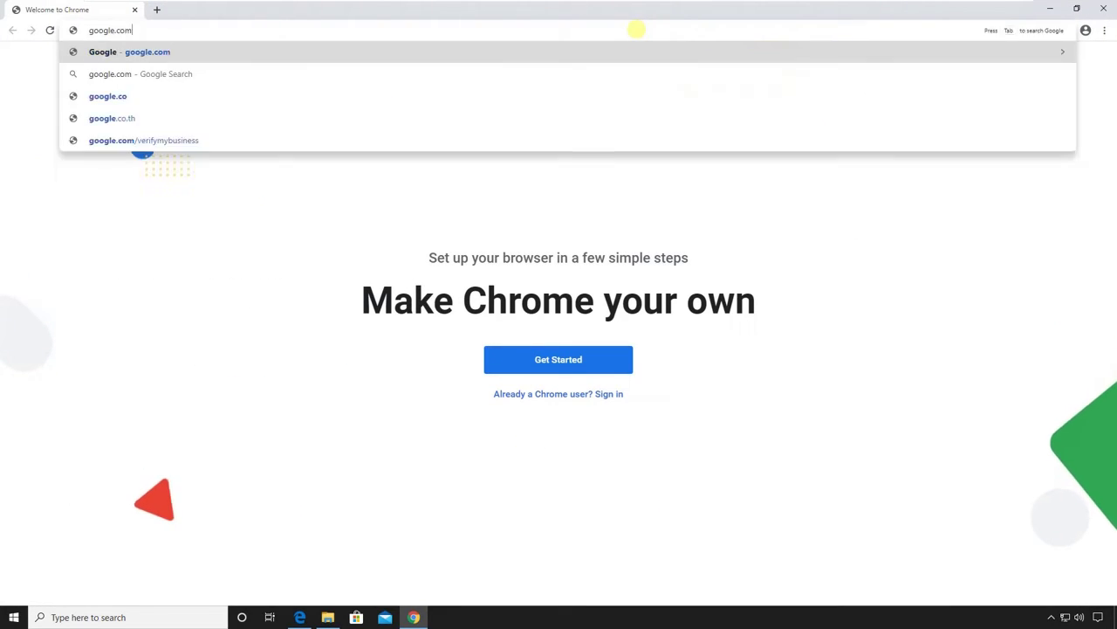
pyautogui.press('Return')
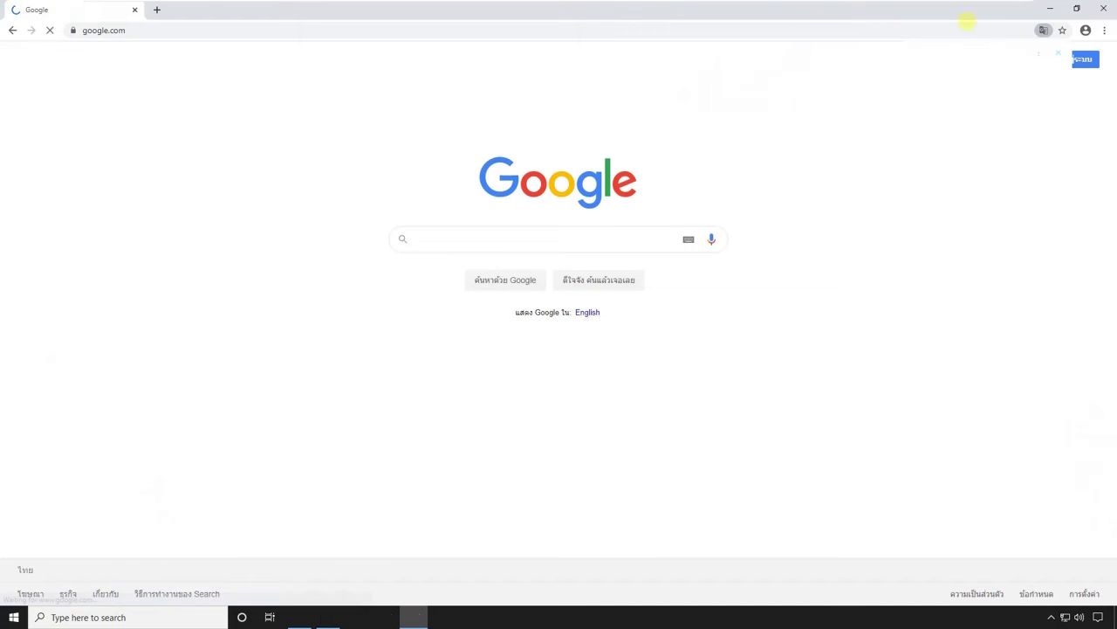
# Minimize Chrome to refresh the desktop, and return to the browser window to close it
pyautogui.click(1050, 8)
pyautogui.rightClick(360, 148)
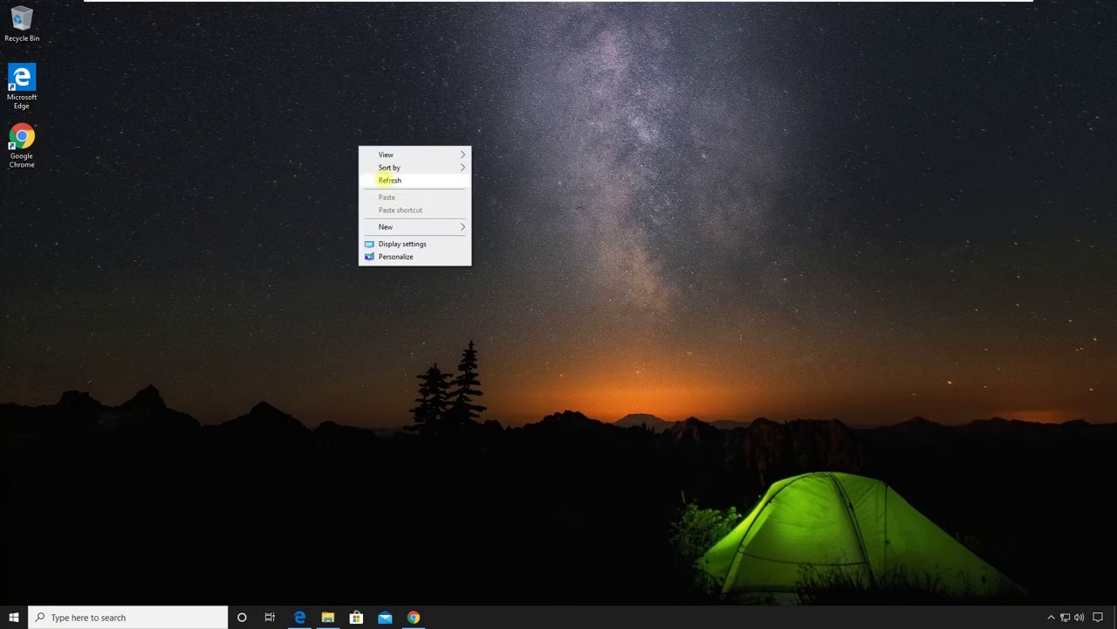
pyautogui.click(384, 180)
pyautogui.hotkey('alt', 'Tab')
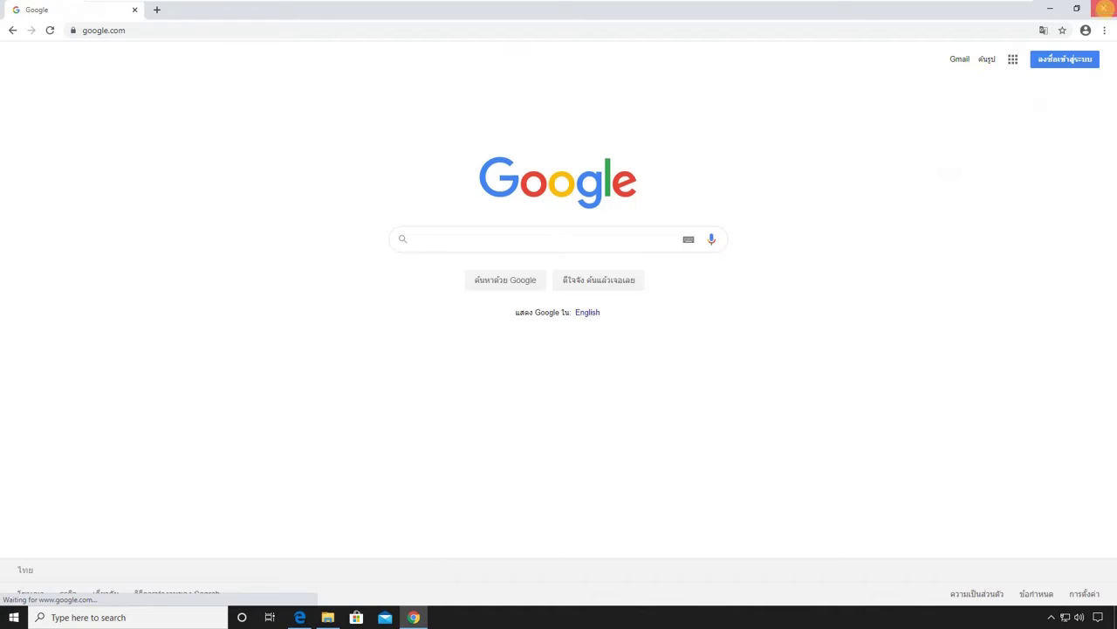
pyautogui.click(1104, 8)
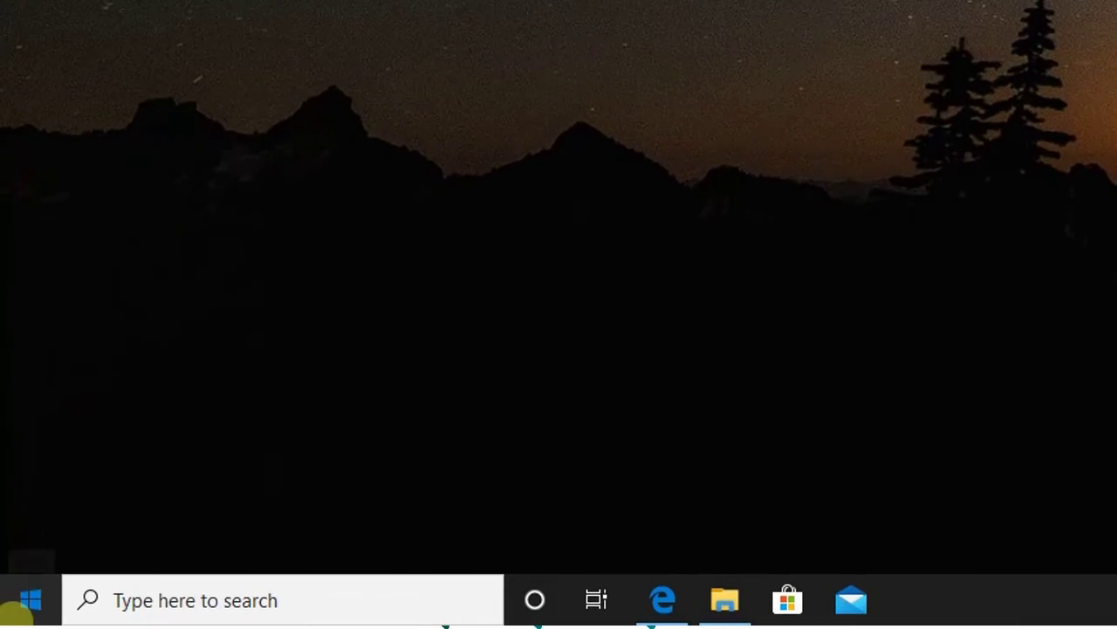
# Set Google Chrome as the default web browser in Windows Settings and close the settings window
pyautogui.click(17, 610)
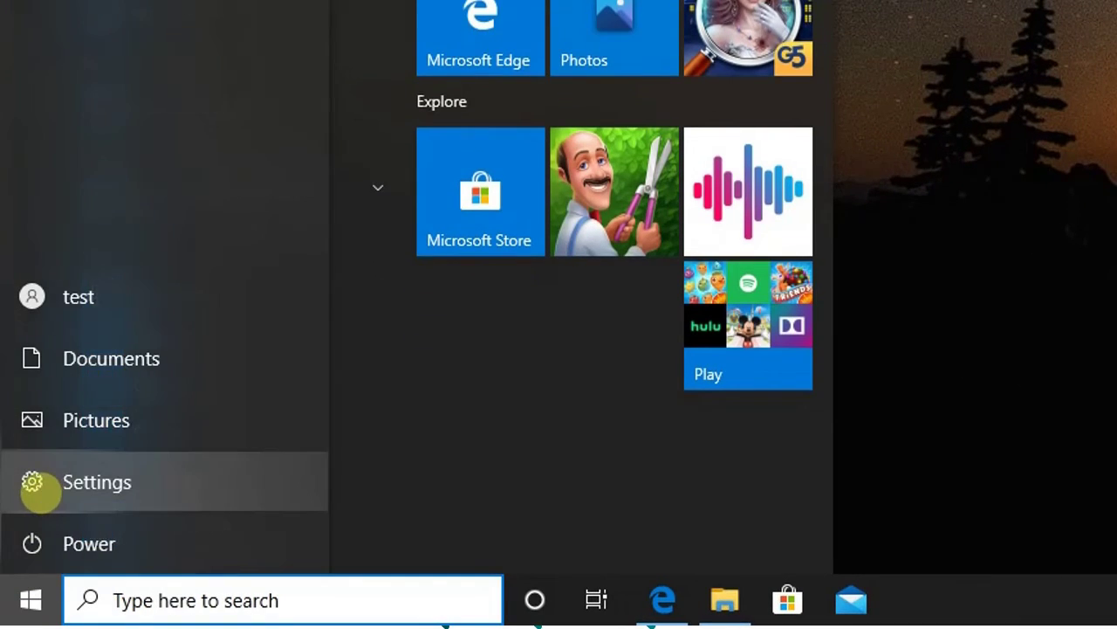
pyautogui.click(39, 491)
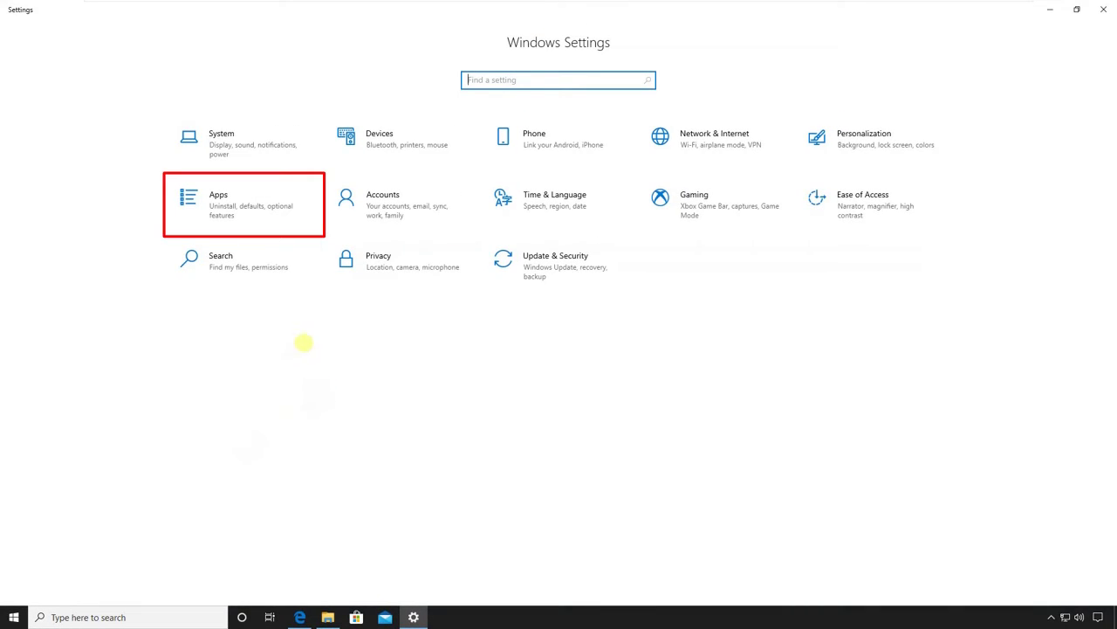
pyautogui.click(266, 209)
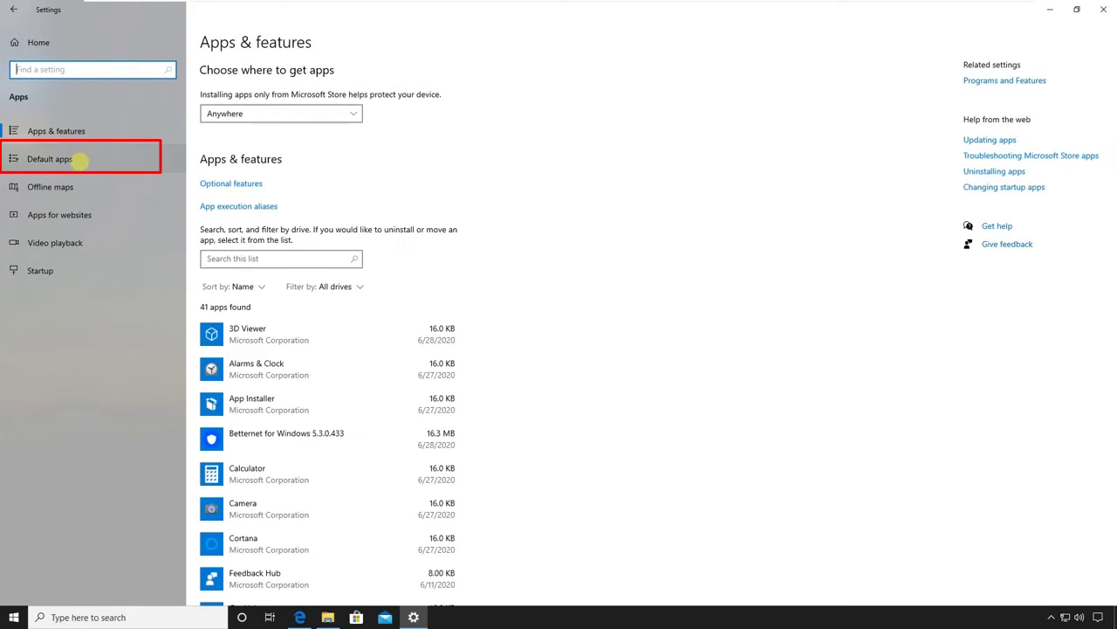
pyautogui.click(80, 159)
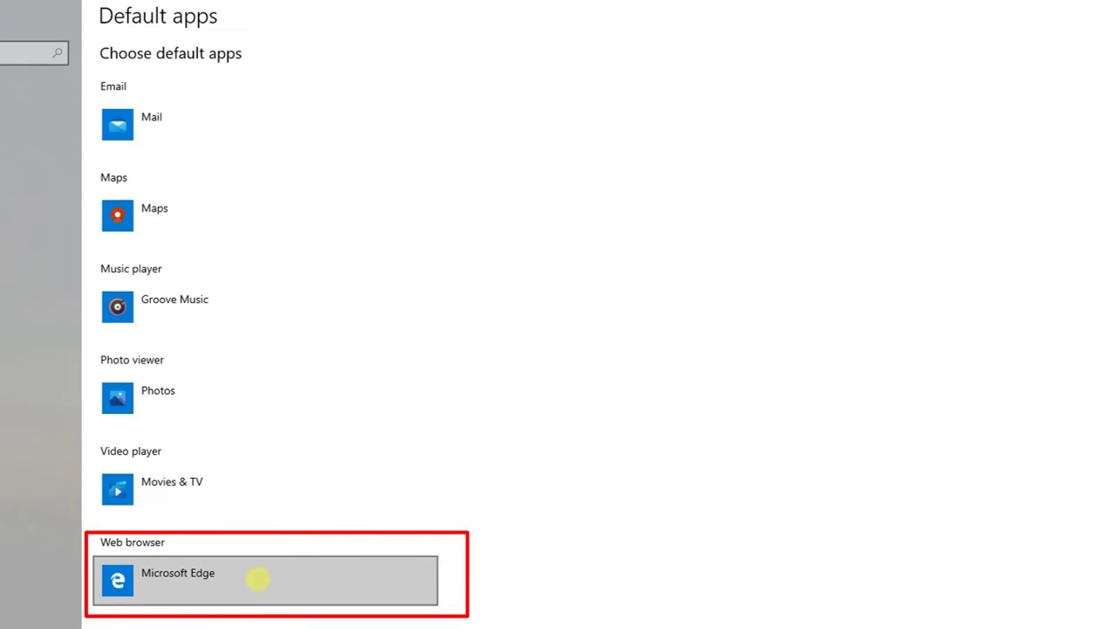
pyautogui.click(258, 578)
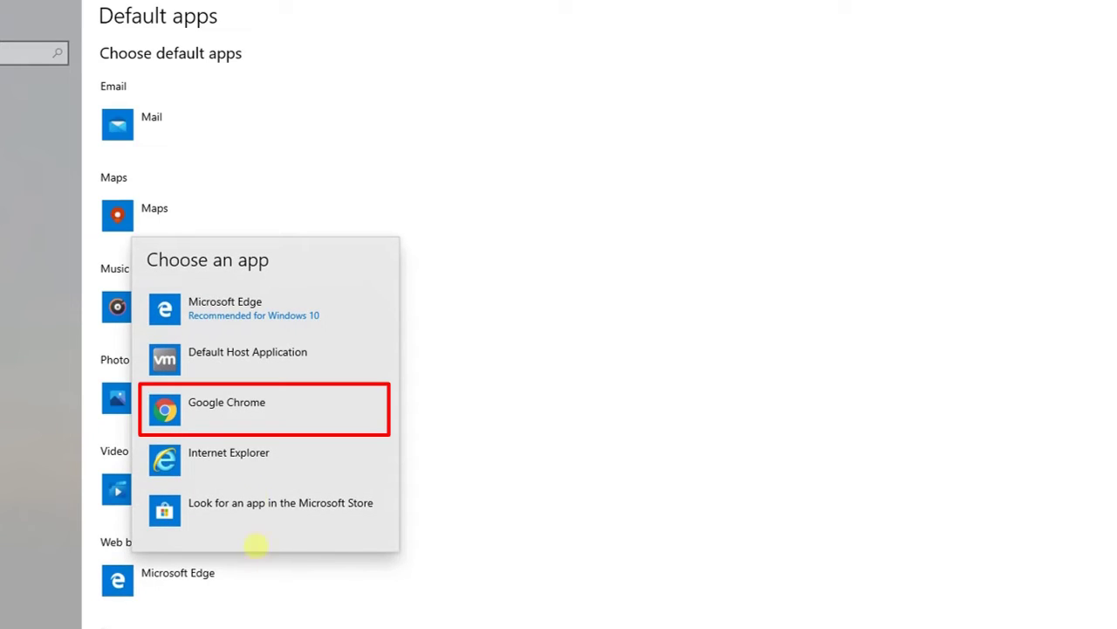
pyautogui.click(260, 416)
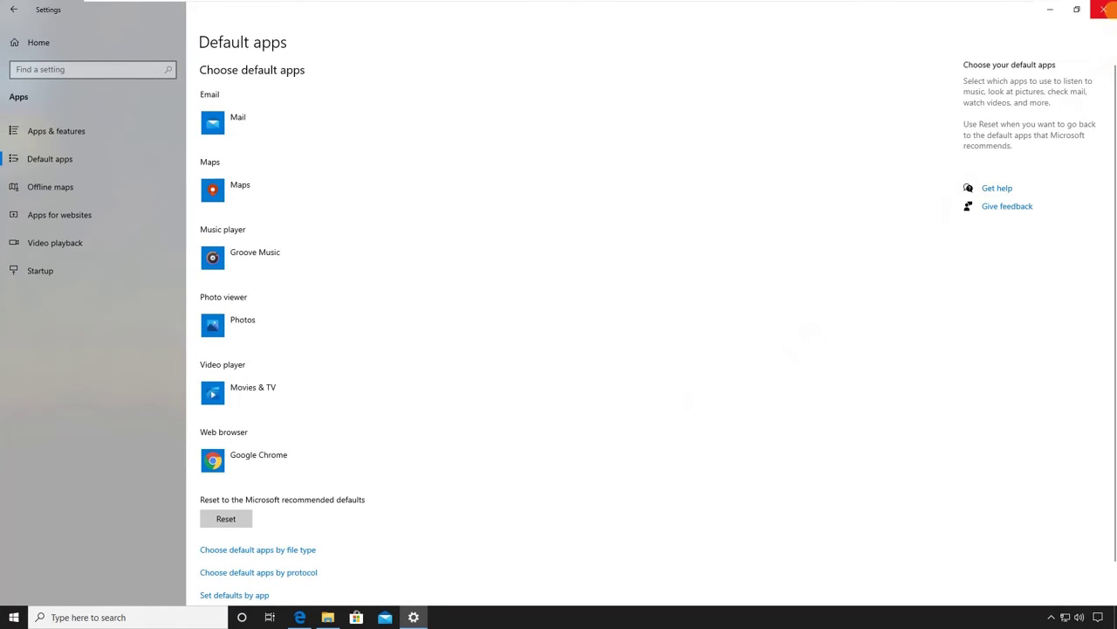
pyautogui.click(1103, 9)
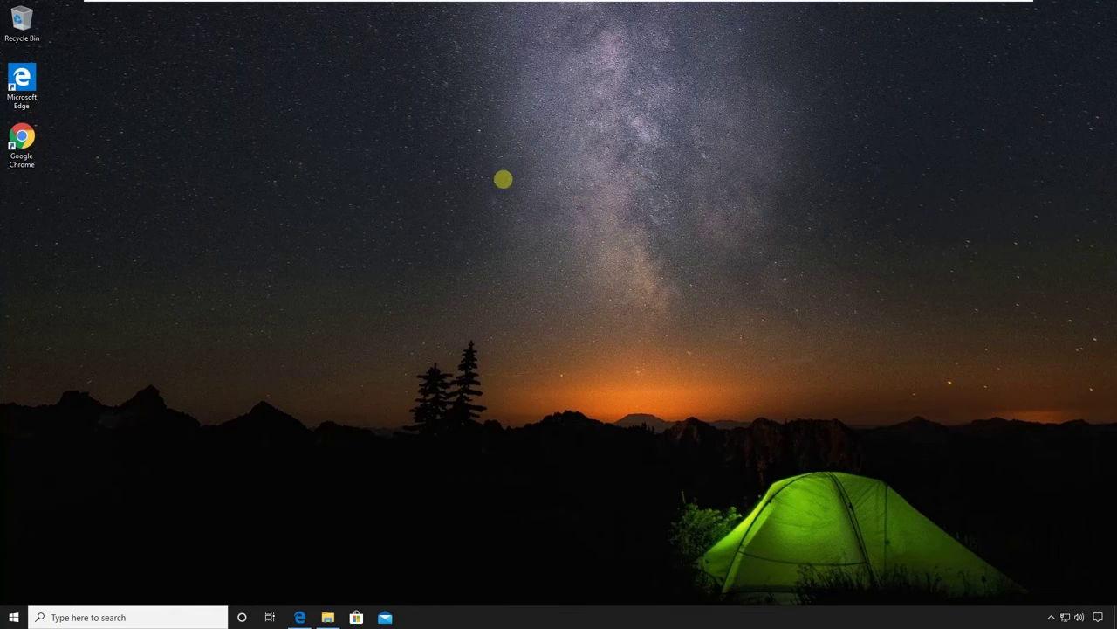
# Refresh the desktop, launch Google Chrome from its desktop shortcut and load google.com
pyautogui.rightClick(500, 165)
pyautogui.click(515, 197)
pyautogui.click(36, 137)
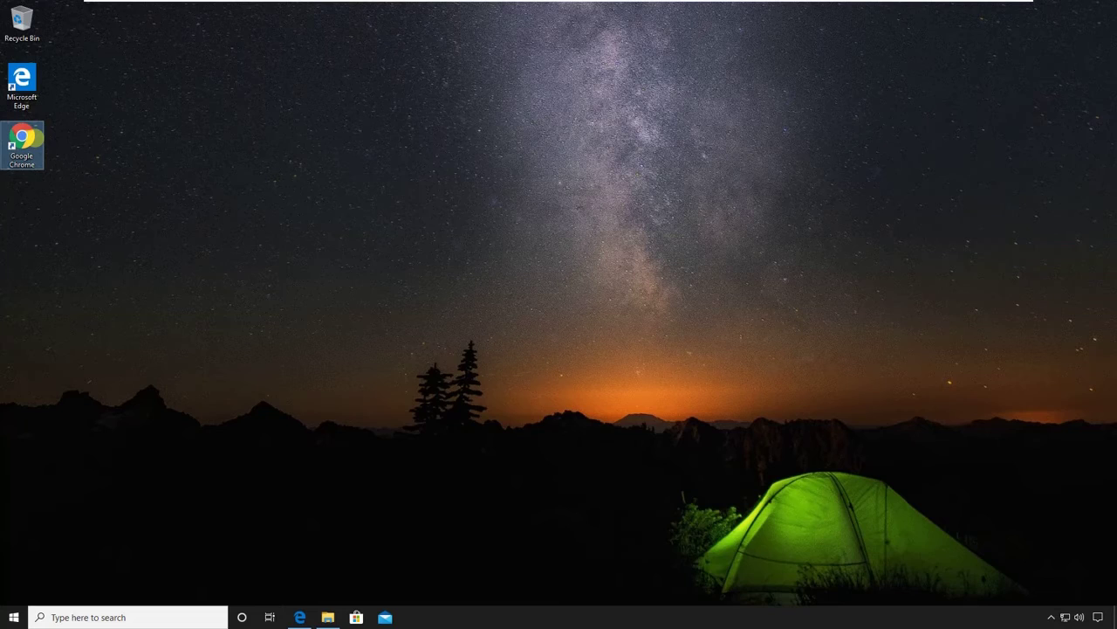
pyautogui.doubleClick(36, 137)
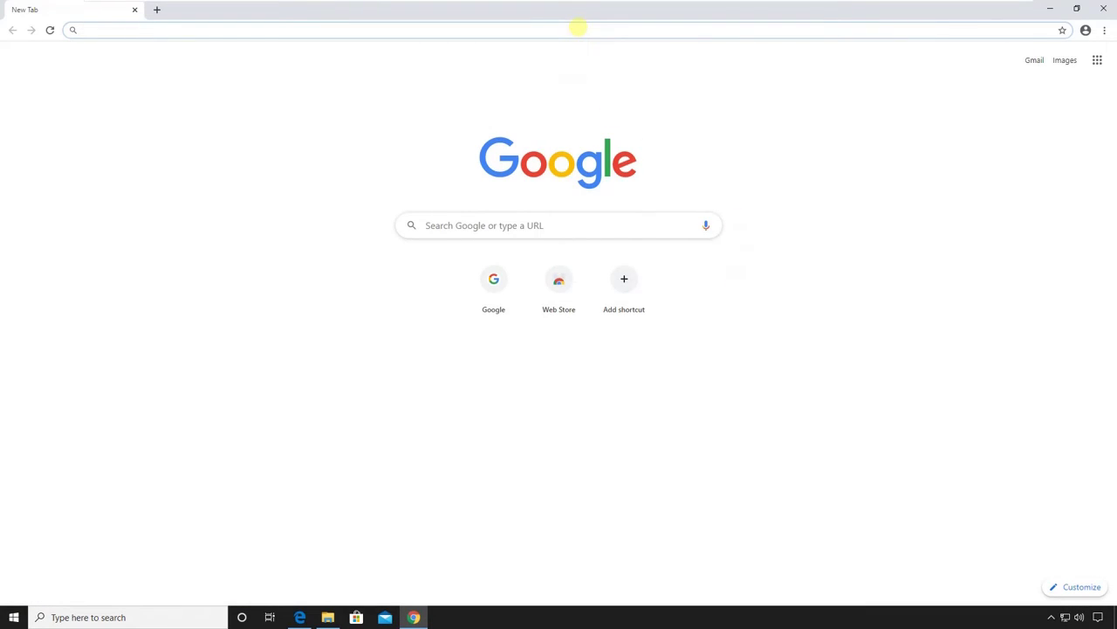
pyautogui.click(578, 30)
pyautogui.write('google.c')
pyautogui.press('Return')
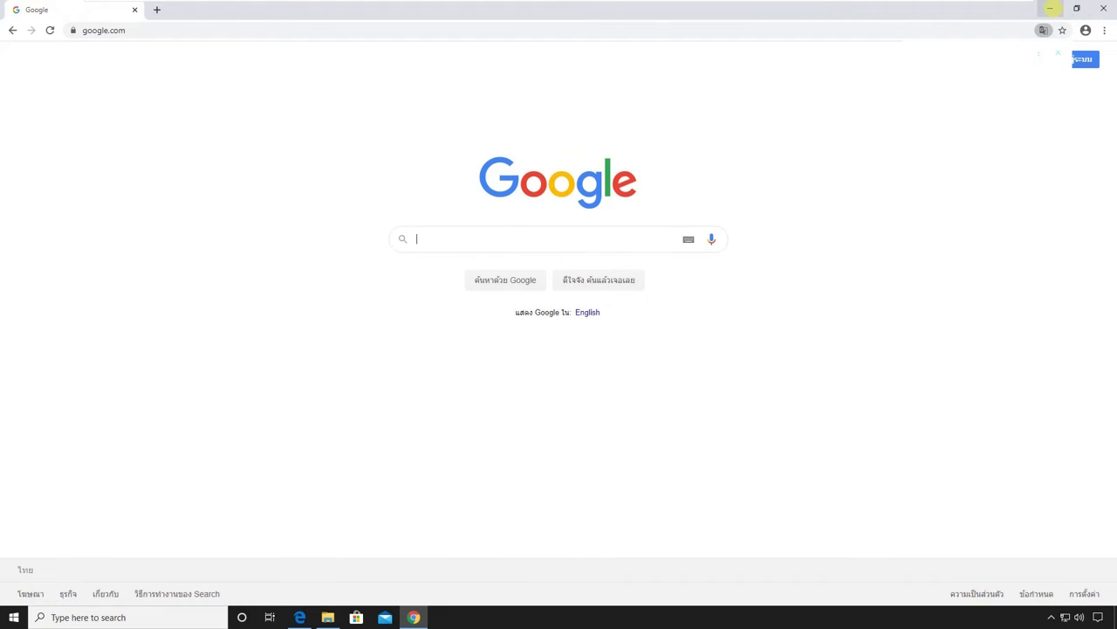
# Minimize the Chrome window and pin Google Chrome to the taskbar
pyautogui.click(1051, 8)
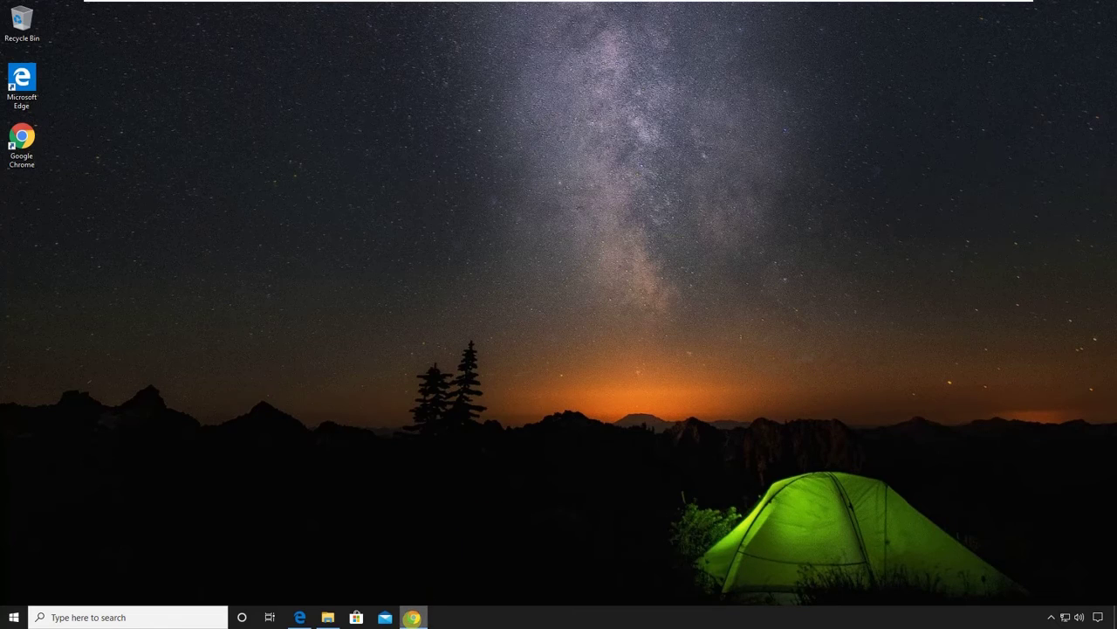
pyautogui.rightClick(412, 617)
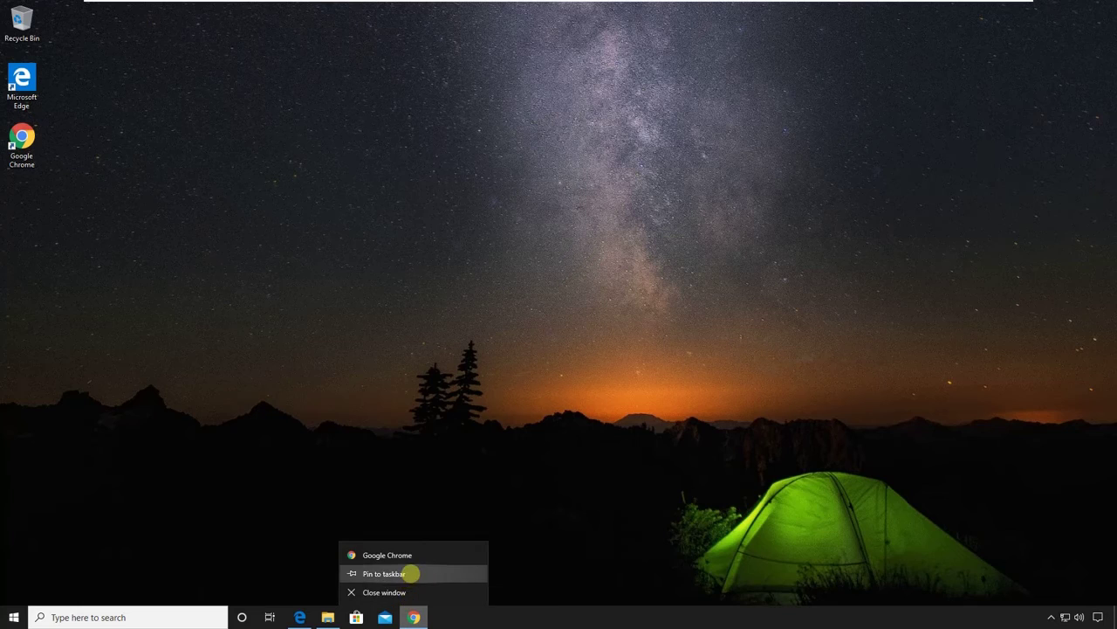
pyautogui.click(411, 574)
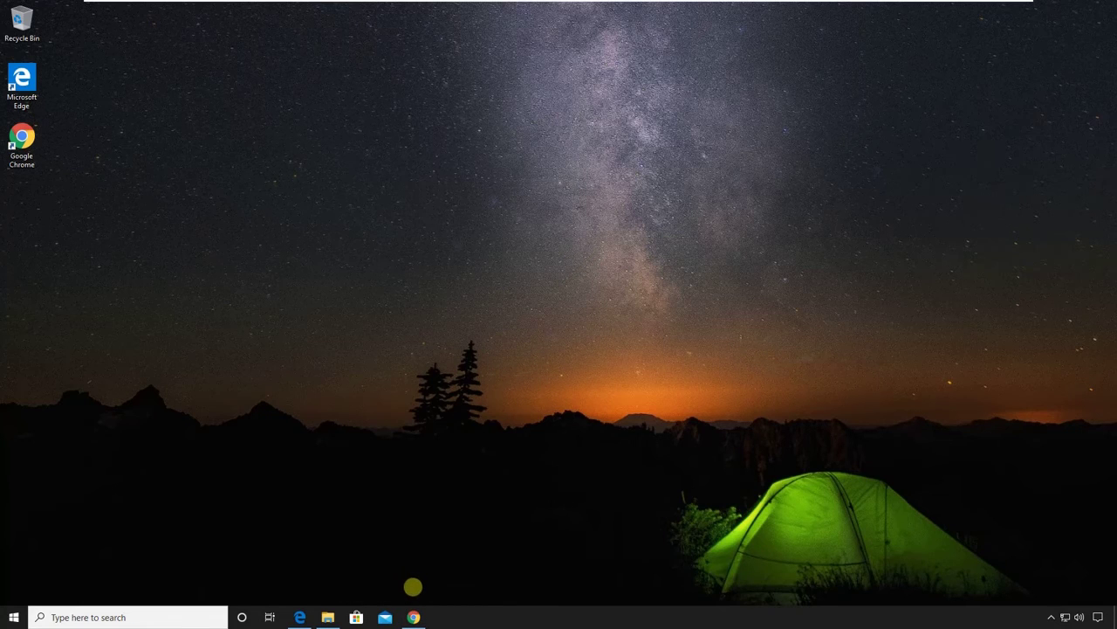
# Restore Chrome through its pinned shortcut, close the browser window and refresh the desktop
pyautogui.click(414, 617)
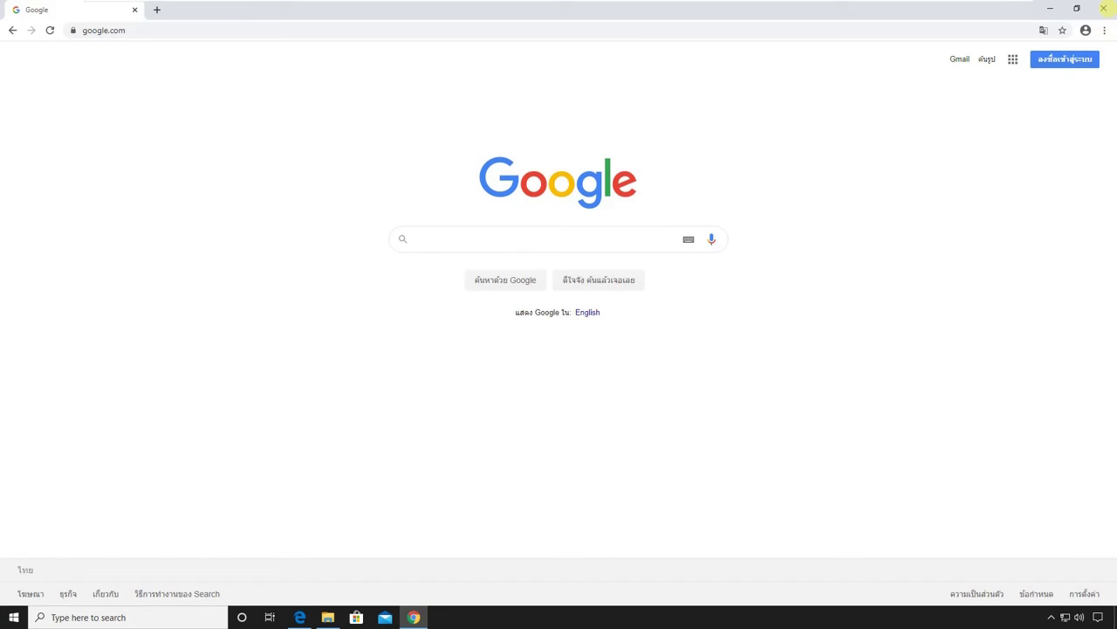
pyautogui.click(1104, 8)
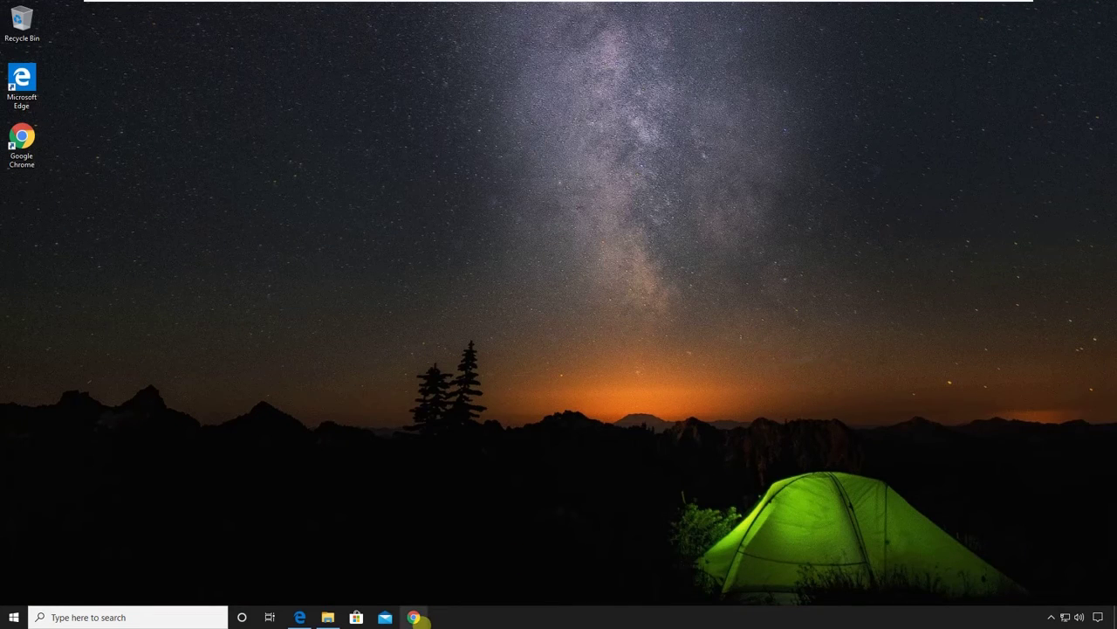
pyautogui.rightClick(584, 200)
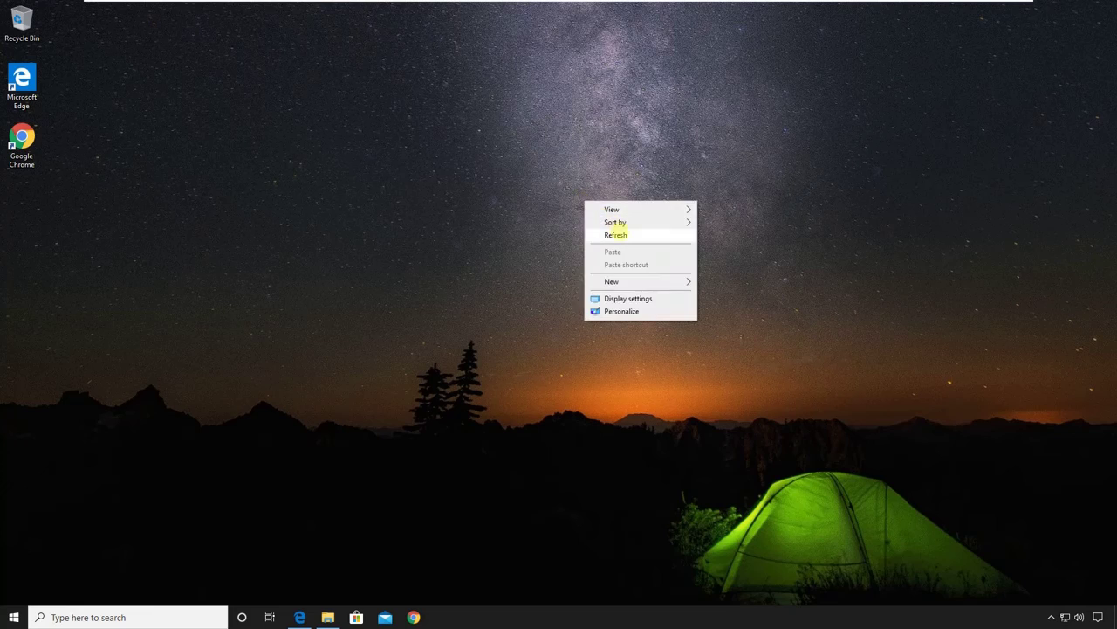
pyautogui.click(619, 232)
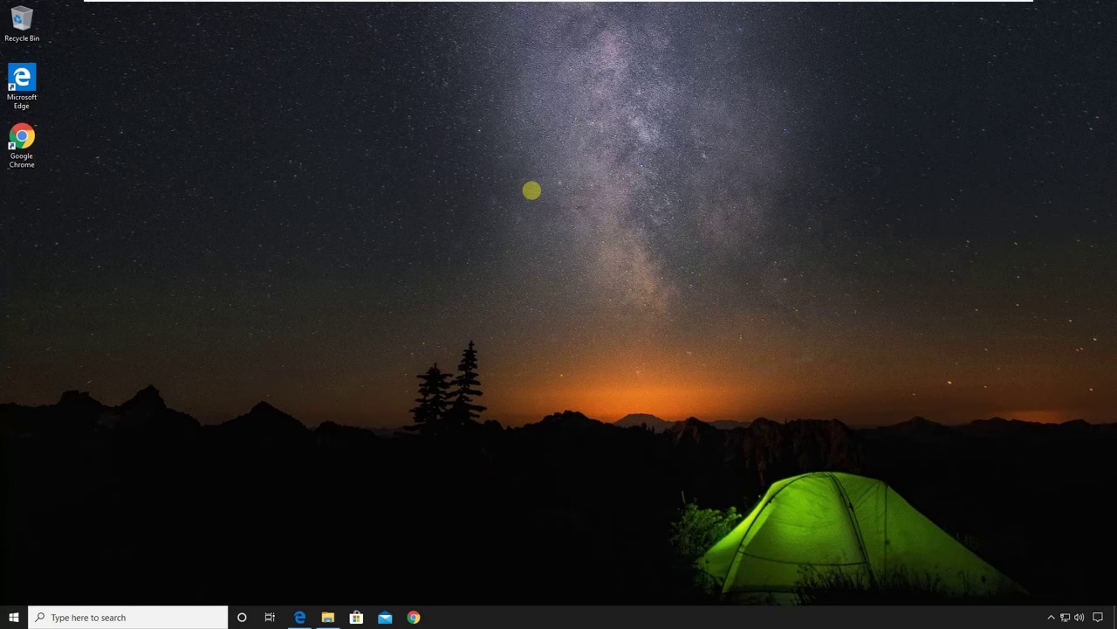